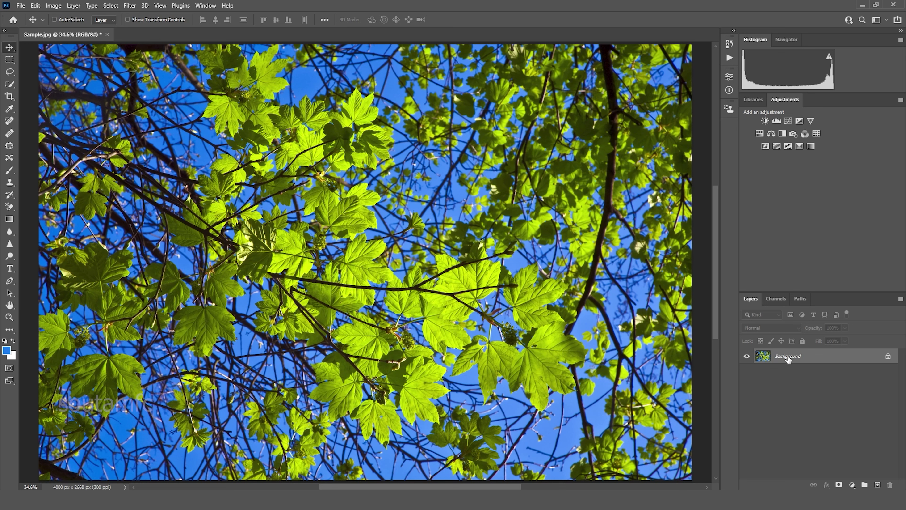
Step: Duplicate the Background into Layer 1 with Ctrl+J and hide the original Background layer
key(ctrl)
key(ctrl+j)
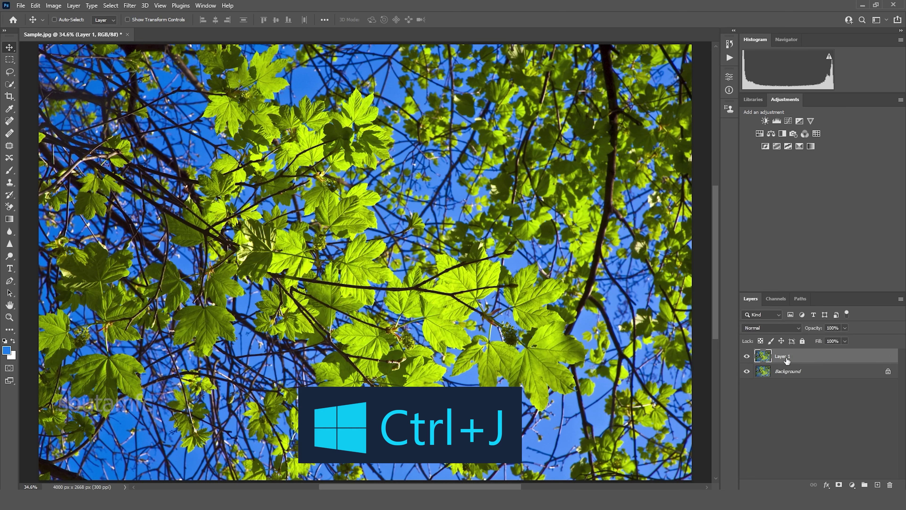
click(748, 372)
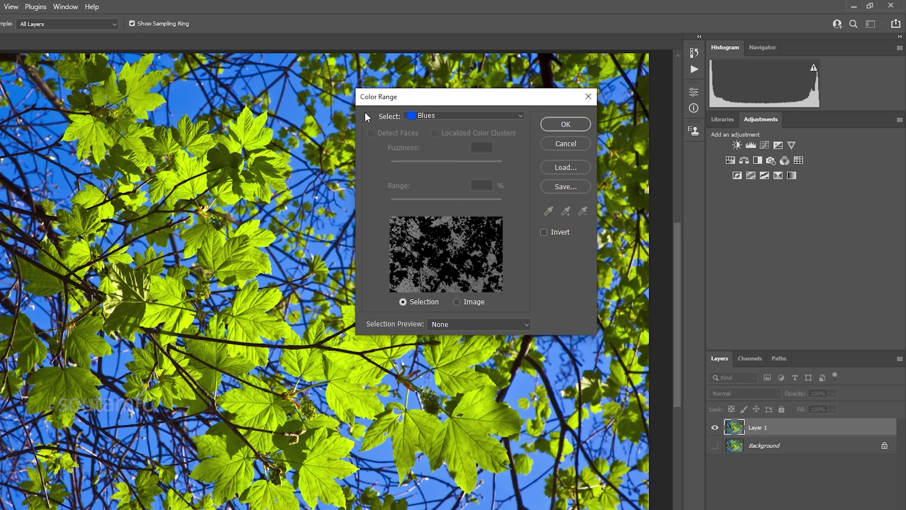
Step: Select the blue sky with Color Range set to Sampled Colors at Fuzziness 136
click(469, 117)
click(456, 126)
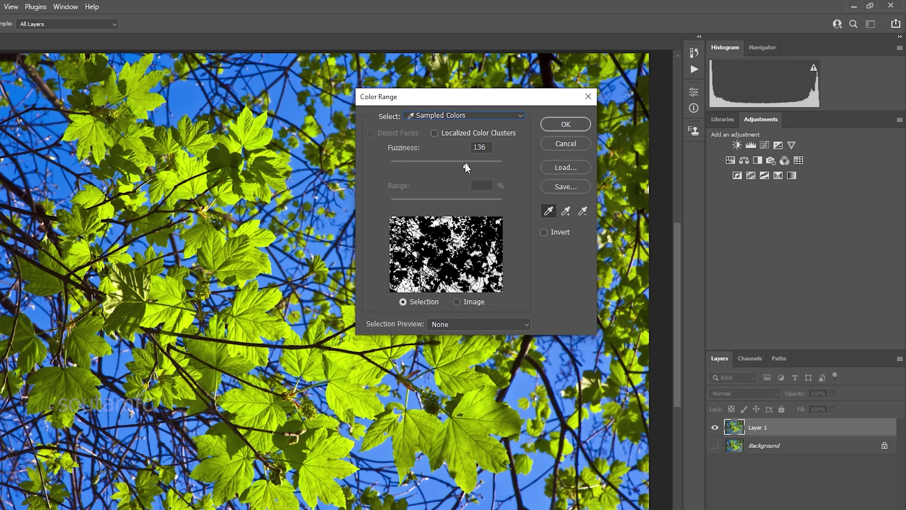
drag(466, 166, 357, 164)
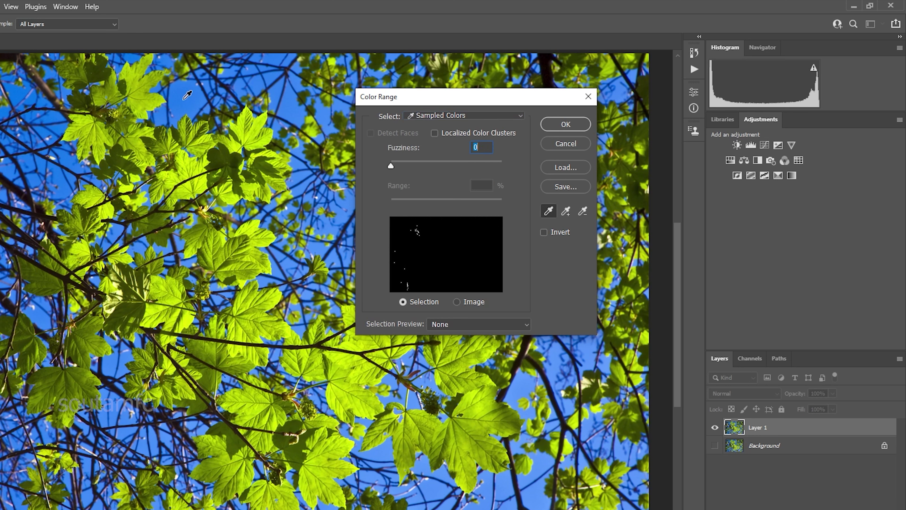
click(192, 99)
drag(391, 167, 442, 163)
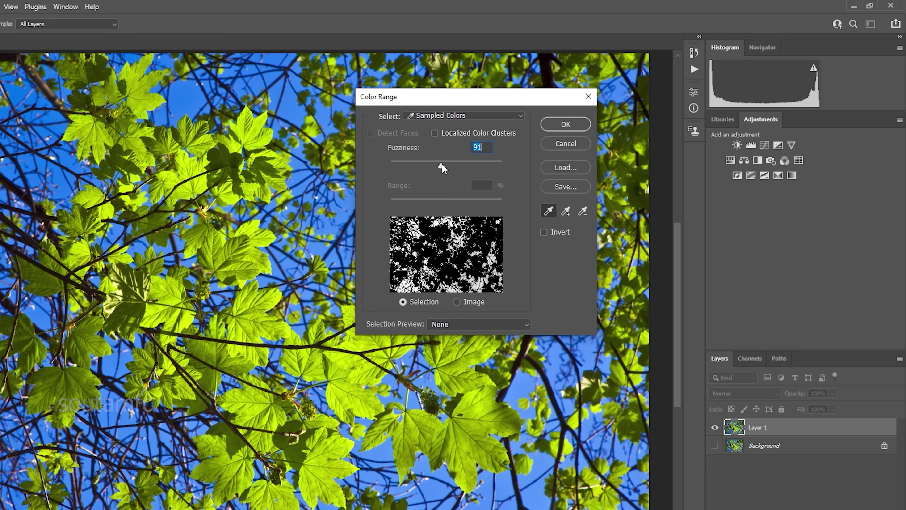
drag(442, 165, 467, 165)
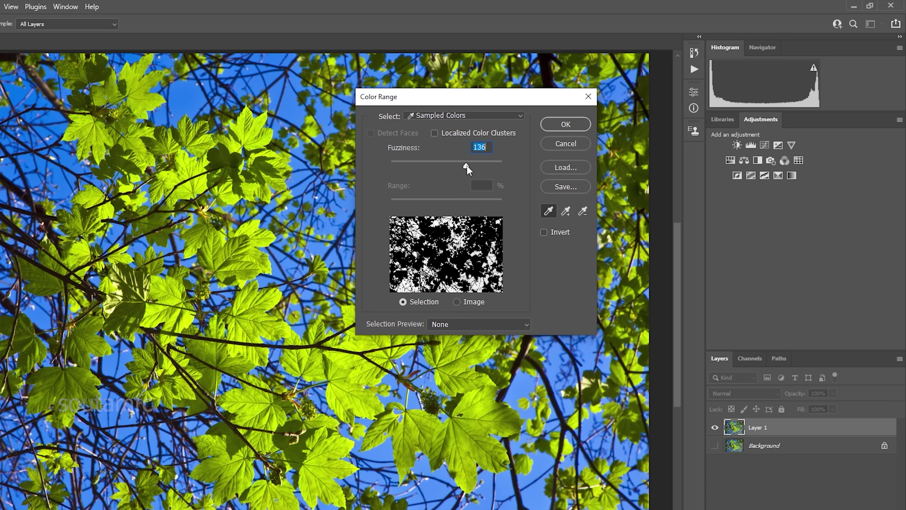
click(562, 125)
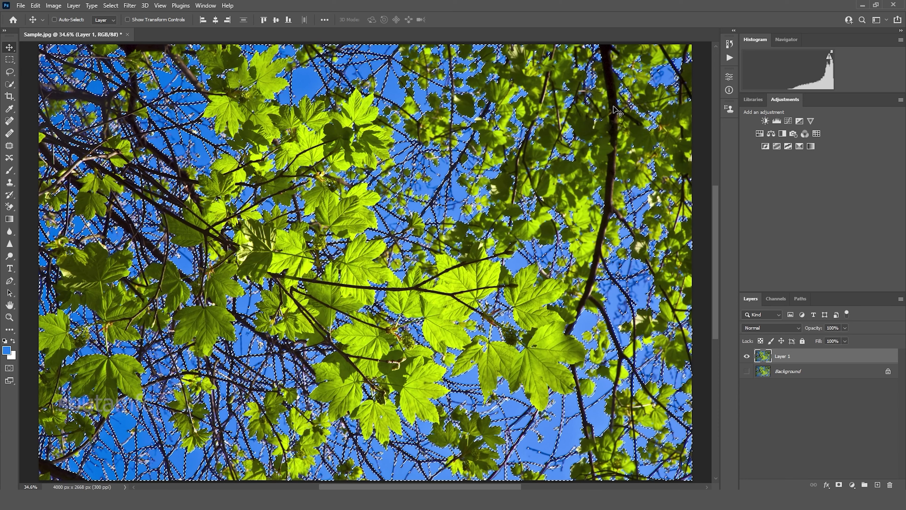
Step: Delete the selected sky, deselect, then undo to restore the blue sky
key(Delete)
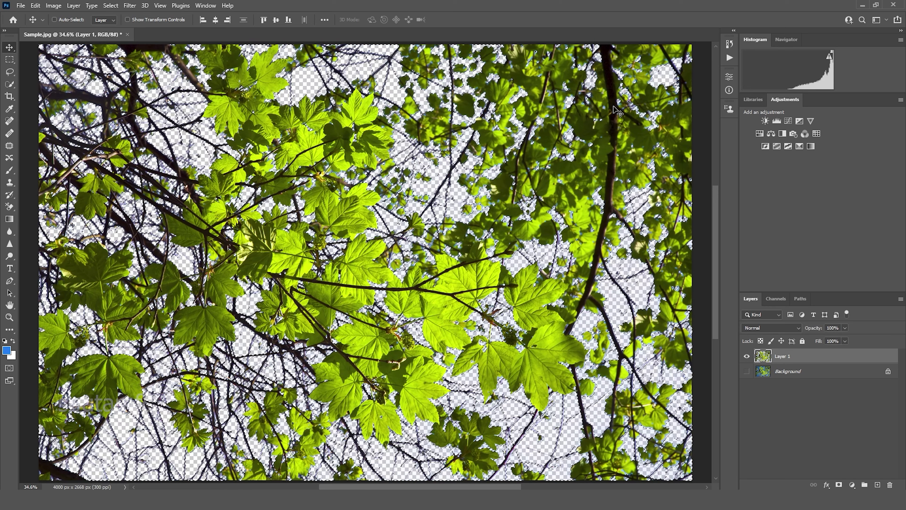
key(ctrl+d)
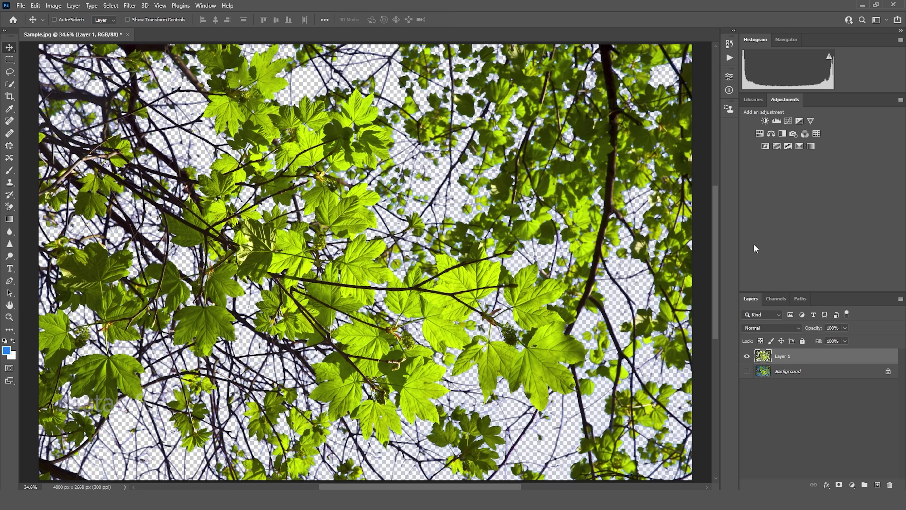
key(ctrl+z)
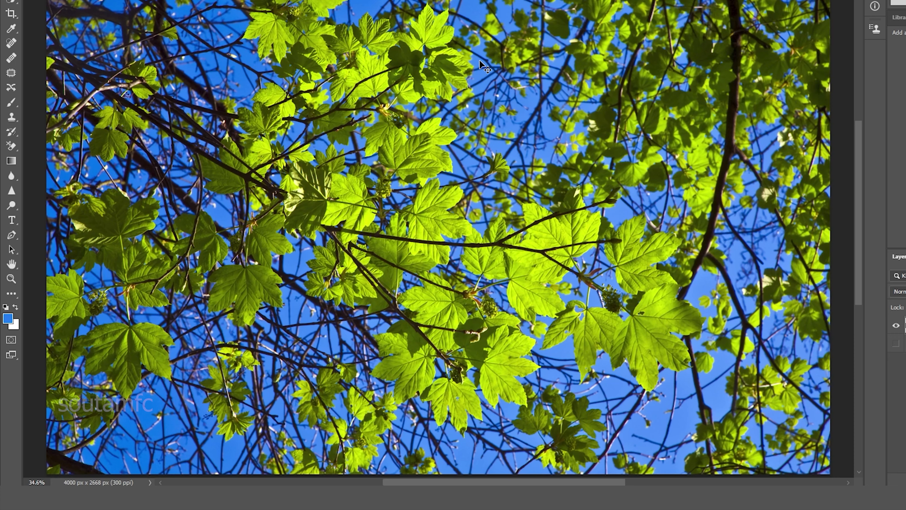
Step: Switch from the plain Eraser to the Background Eraser Tool
right_click(12, 148)
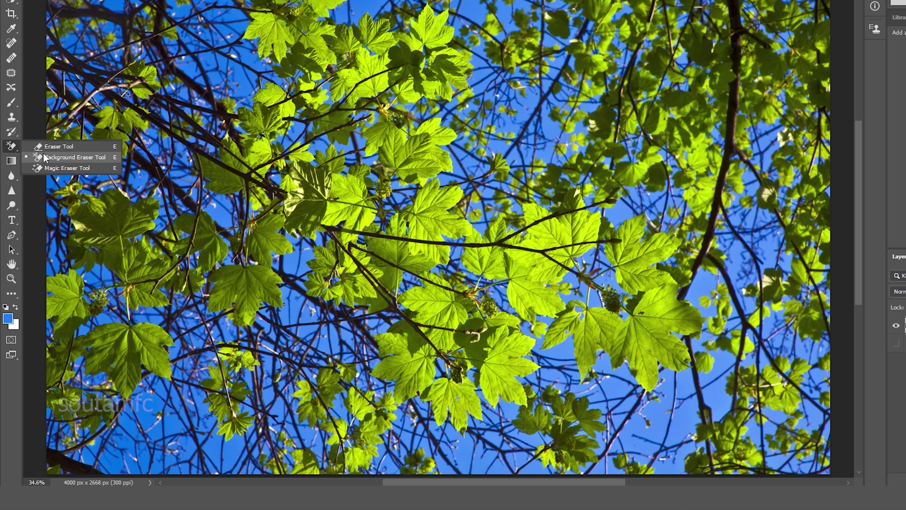
click(53, 144)
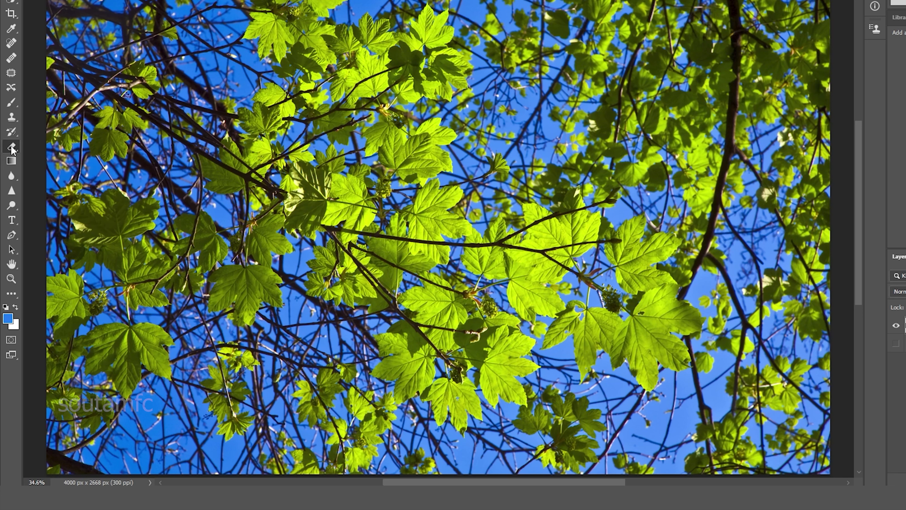
right_click(12, 147)
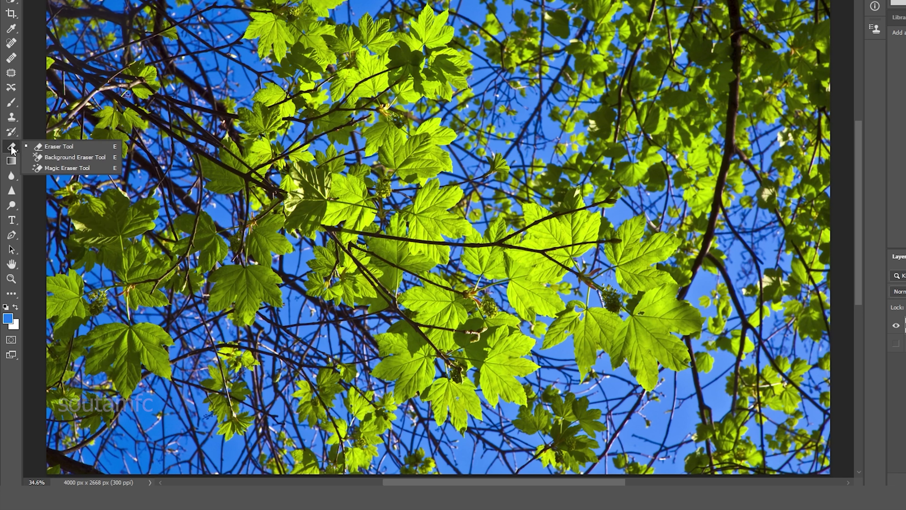
click(55, 158)
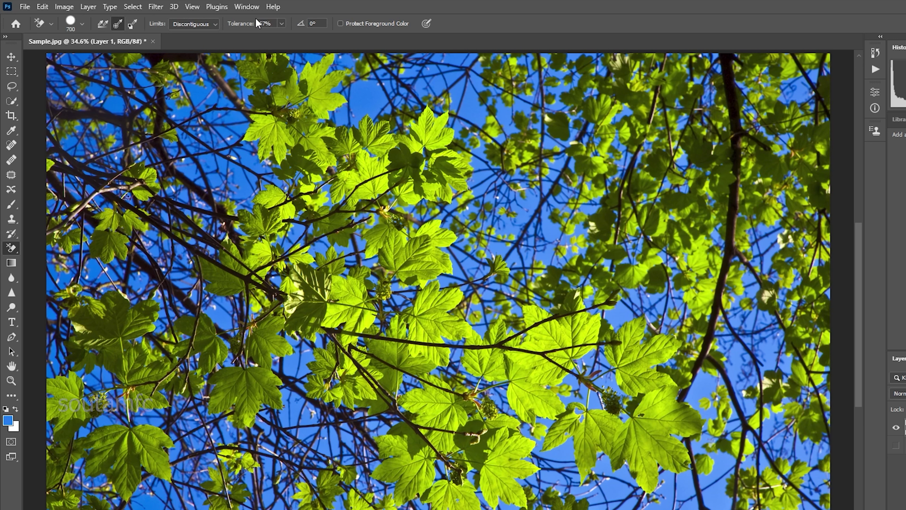
Step: Keep Background Eraser Limits at Discontiguous and set Tolerance to 19%
click(281, 23)
drag(277, 38, 274, 37)
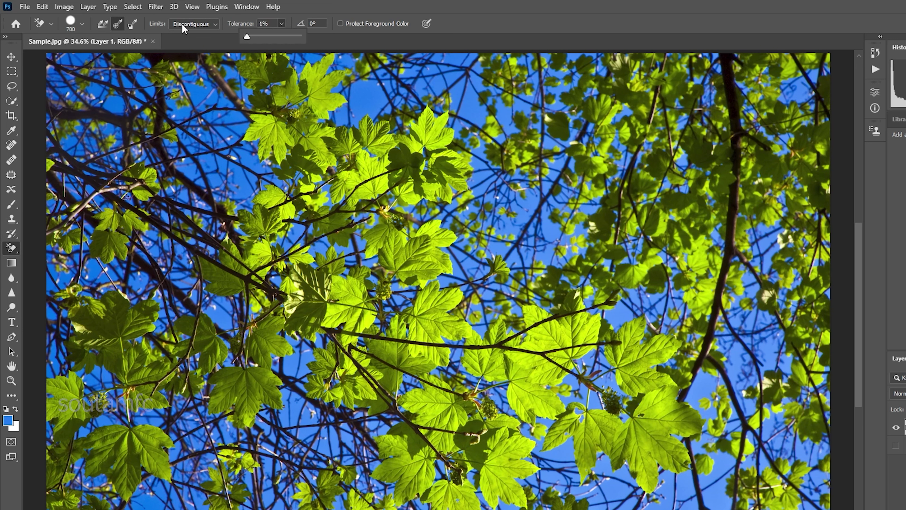
click(196, 26)
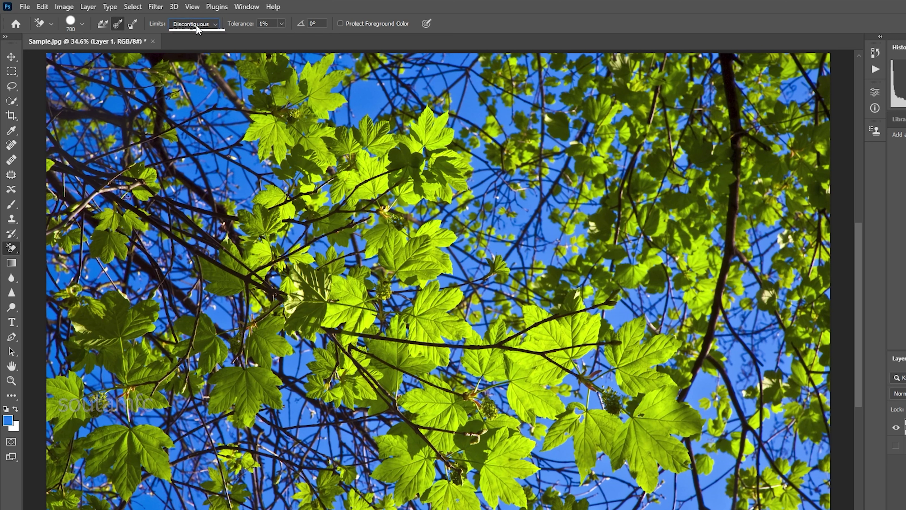
click(196, 33)
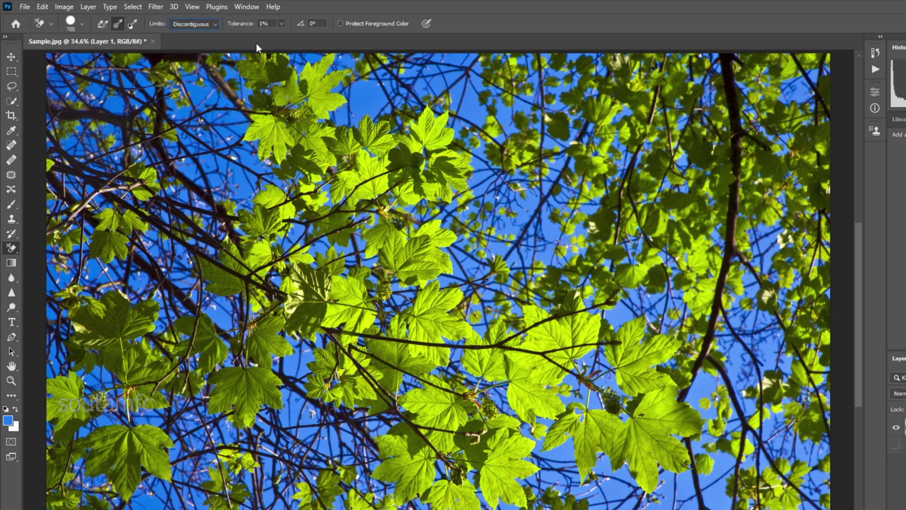
drag(199, 86, 220, 95)
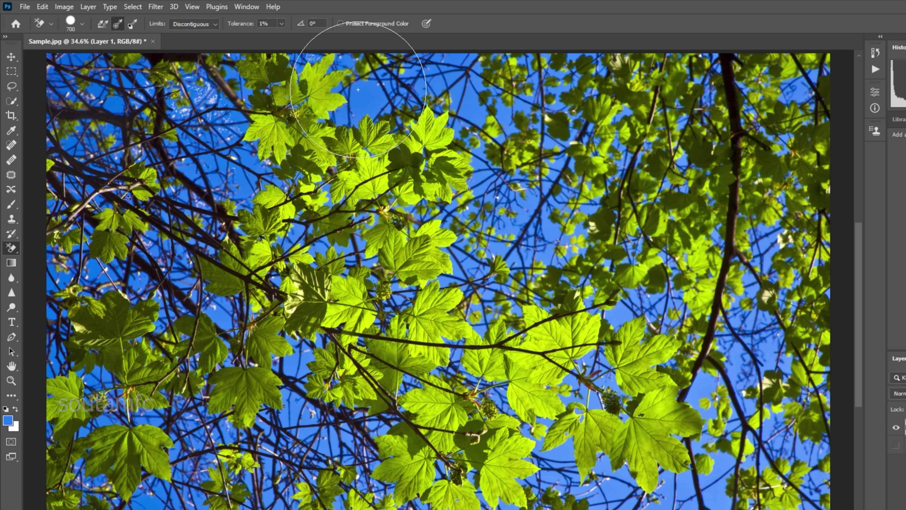
click(282, 24)
drag(291, 37, 293, 36)
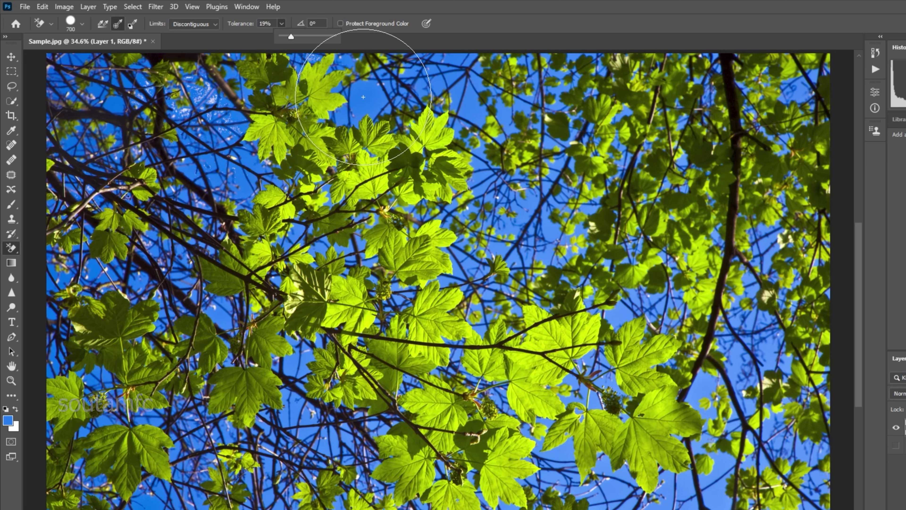
Step: Erase trial sky strokes at the top-centre and upper left, then undo them
drag(363, 97, 514, 75)
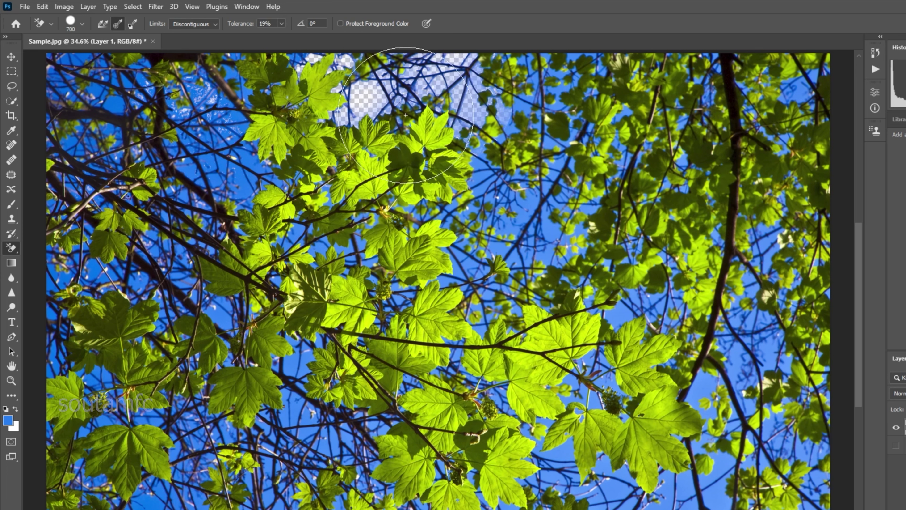
drag(200, 149, 150, 122)
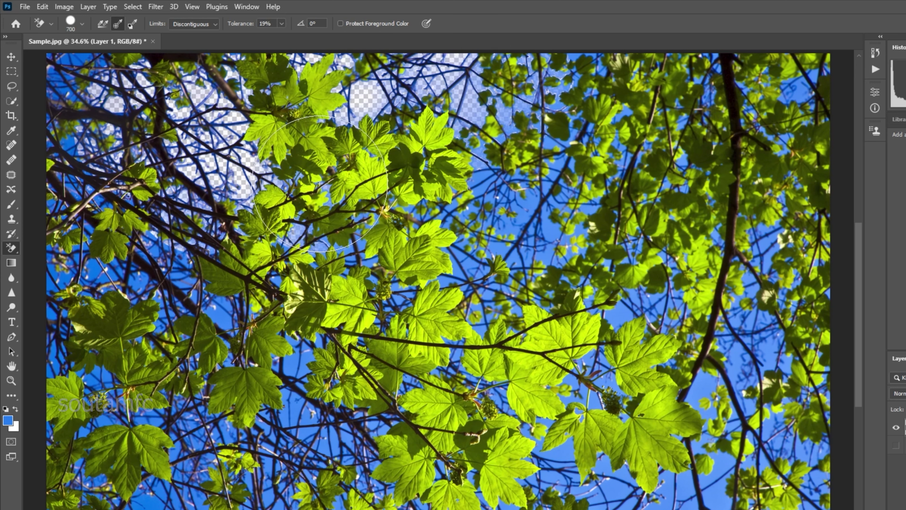
key(ctrl+z)
key(ctrl+z)
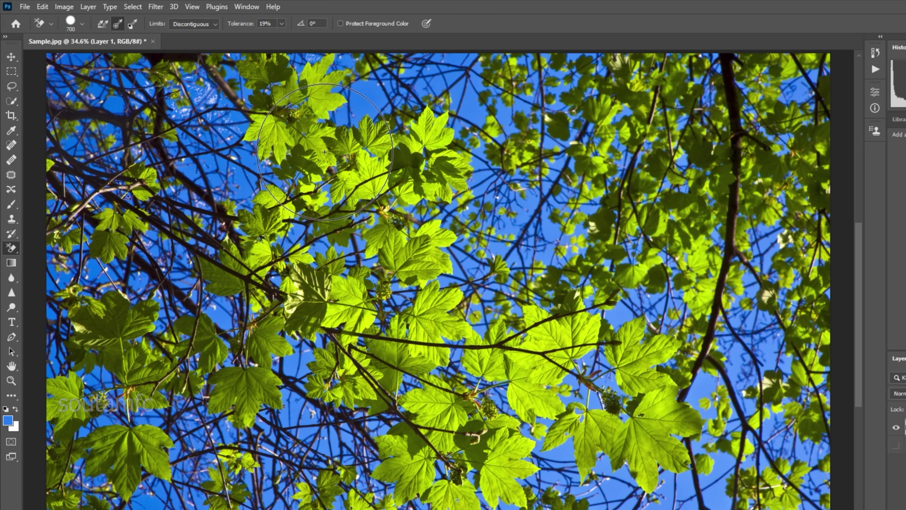
Step: Raise tolerance to 62% and erase the sky across the whole photo
click(282, 24)
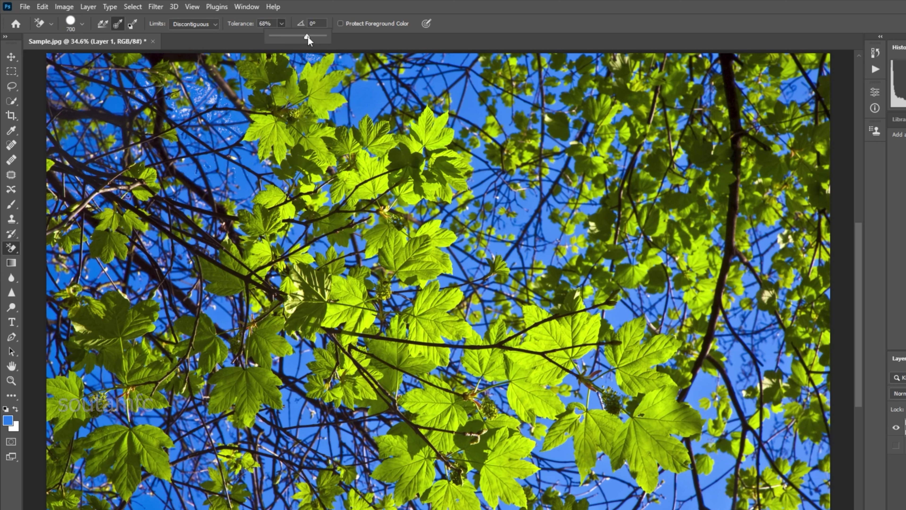
mouse_move(128, 130)
mouse_down()
mouse_move(837, 197)
mouse_move(647, 266)
mouse_up()
mouse_move(539, 221)
mouse_down()
mouse_move(708, 294)
mouse_move(174, 285)
mouse_move(21, 385)
mouse_move(320, 359)
mouse_move(728, 456)
mouse_move(1, 454)
mouse_move(22, 422)
mouse_up()
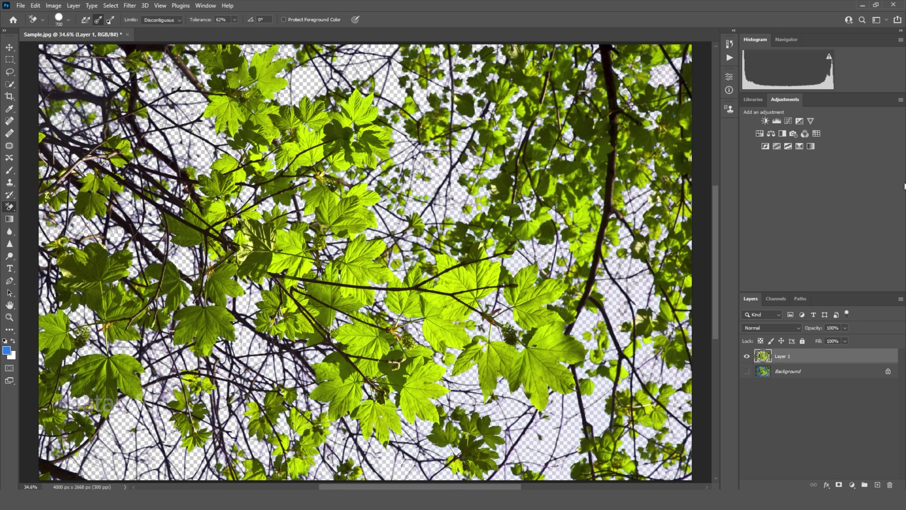
Step: Undo the erasing, delete the old Blue copy channel, and duplicate Blue as a new Blue copy
key(ctrl+z)
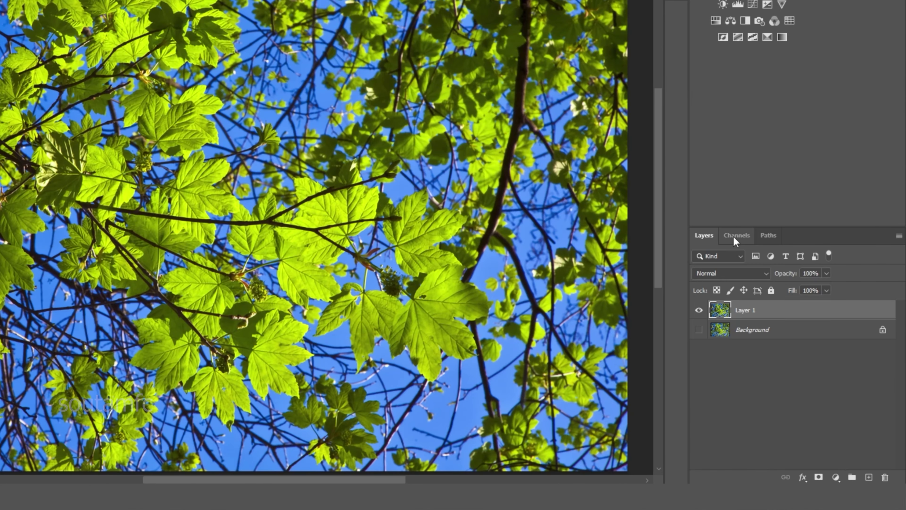
click(735, 236)
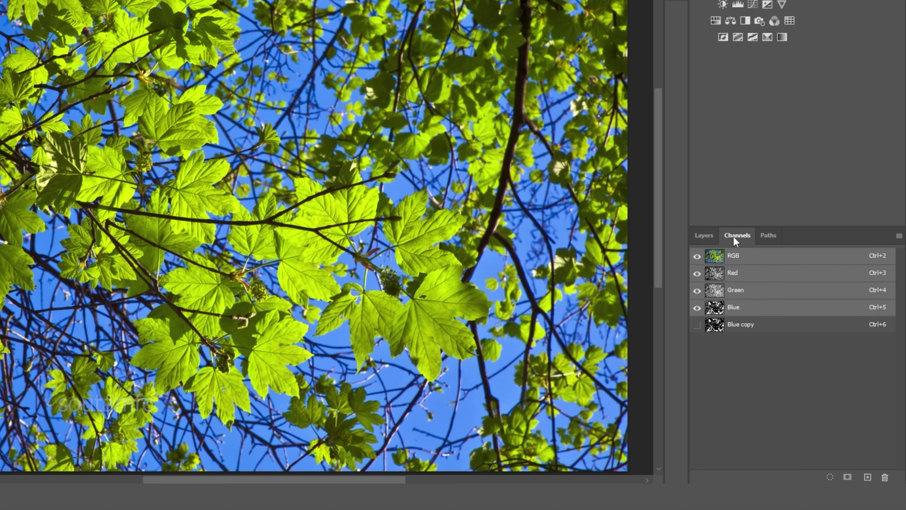
mouse_move(732, 325)
mouse_down()
mouse_move(808, 388)
mouse_move(888, 479)
mouse_up()
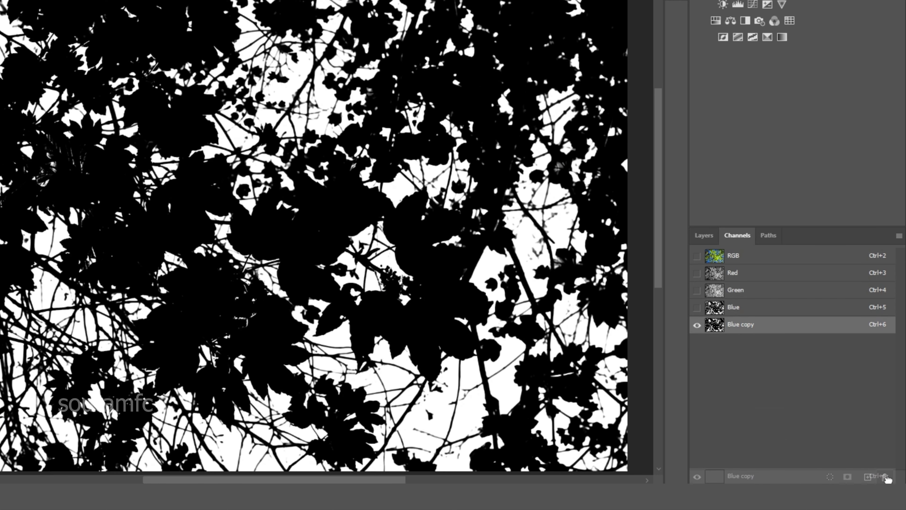
drag(888, 479, 885, 478)
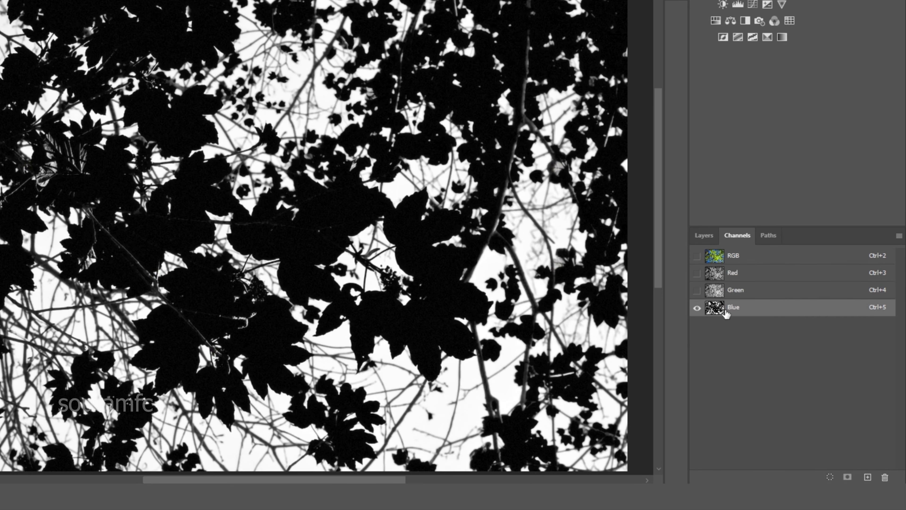
click(726, 313)
drag(735, 311, 868, 478)
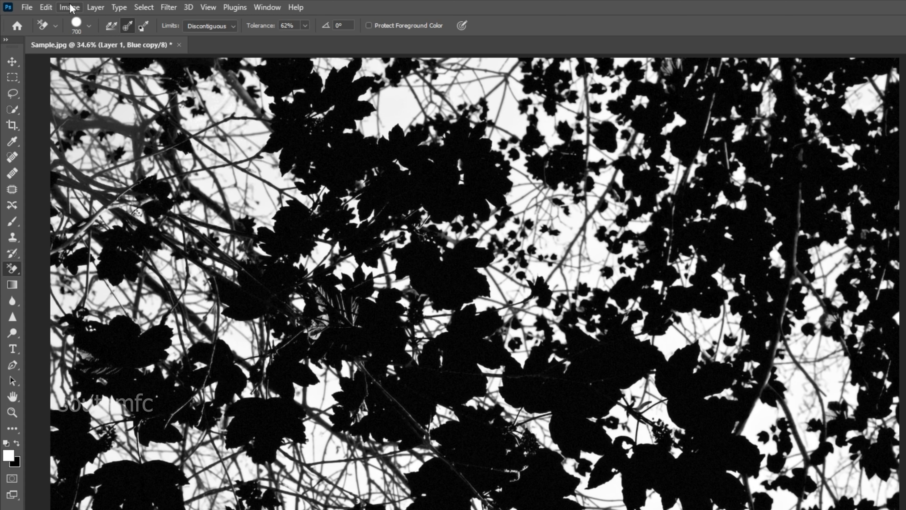
Step: Apply Levels 131 / 0.49 / 190 to Blue copy, turning sky white and foliage black
click(55, 5)
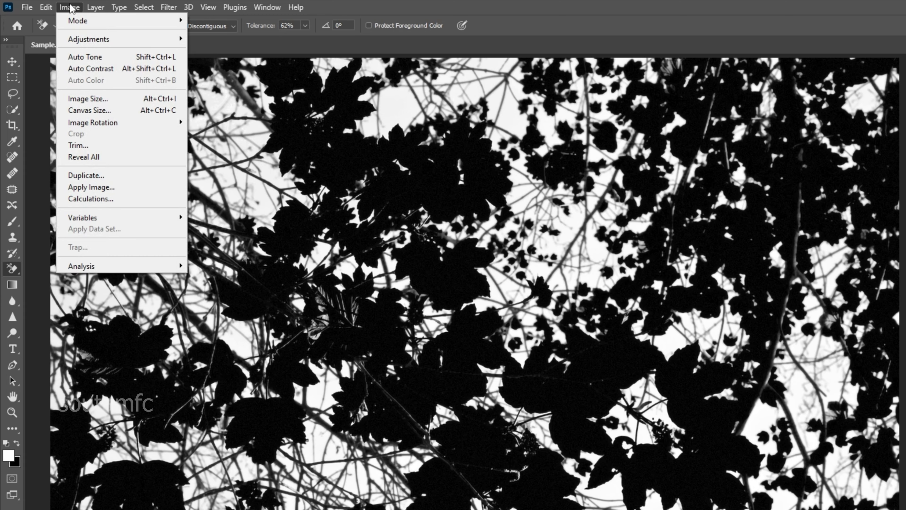
mouse_move(113, 39)
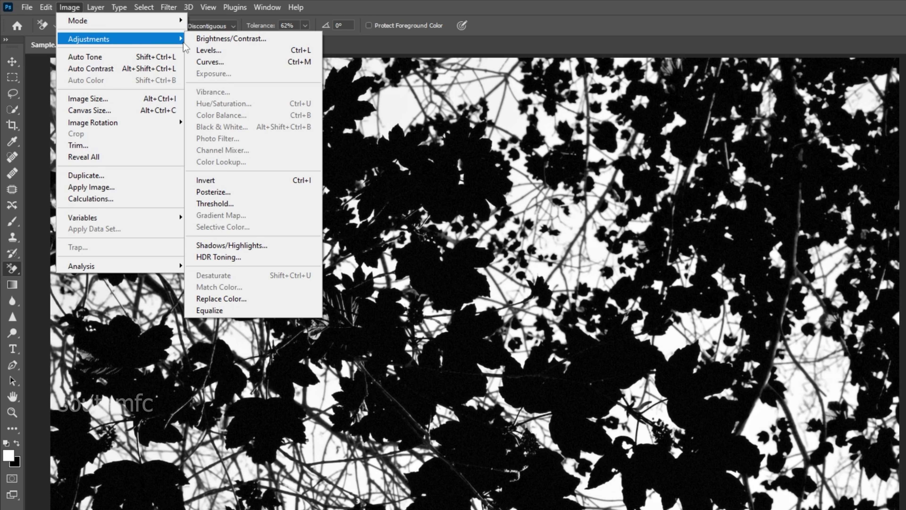
click(209, 50)
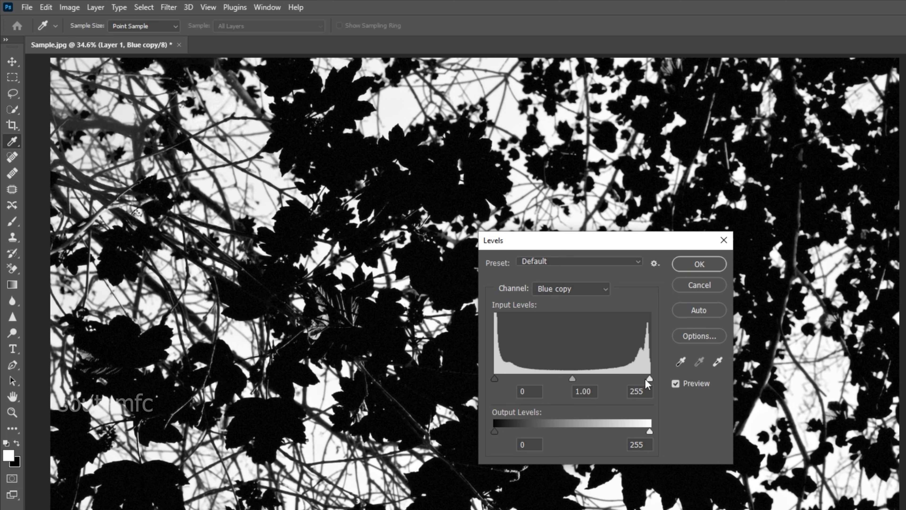
drag(648, 379, 618, 385)
drag(561, 381, 576, 381)
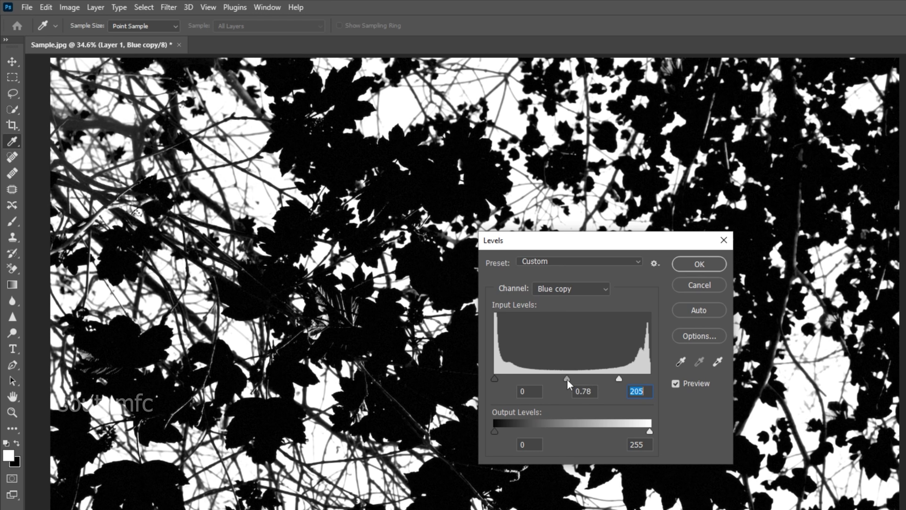
drag(494, 379, 541, 382)
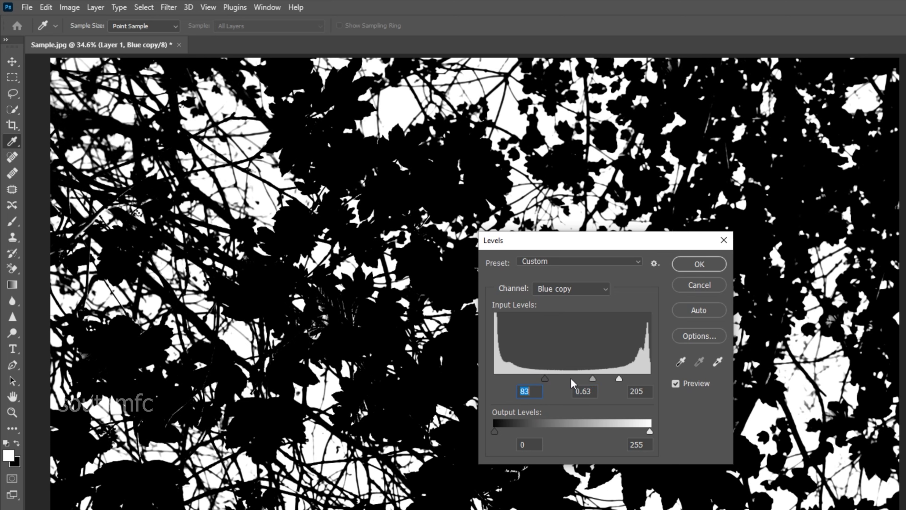
drag(618, 379, 610, 379)
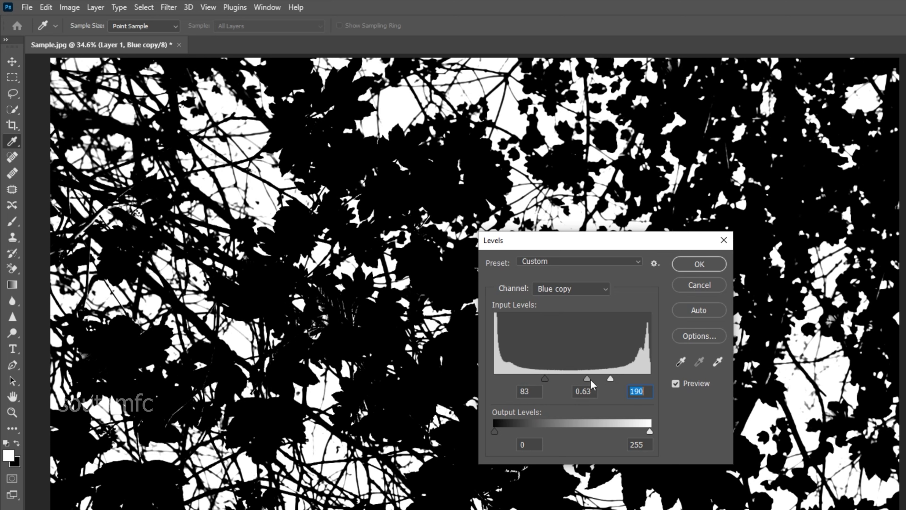
drag(547, 381, 567, 380)
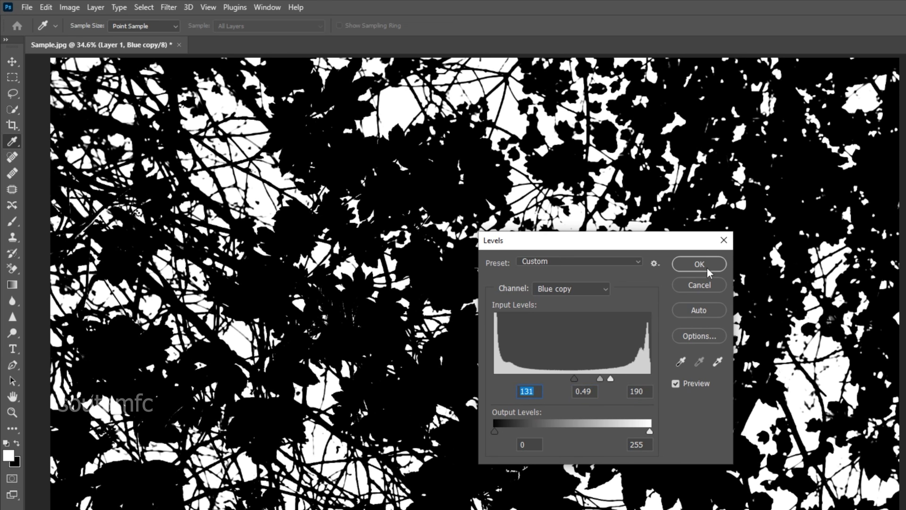
click(699, 264)
key(e)
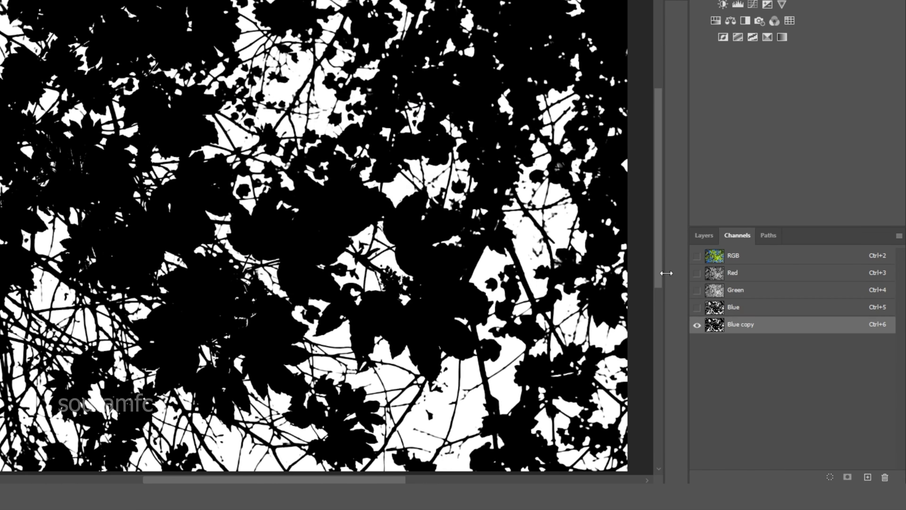
Step: Load Blue copy as a selection, then return to RGB and the Layers panel
ctrl+click(715, 324)
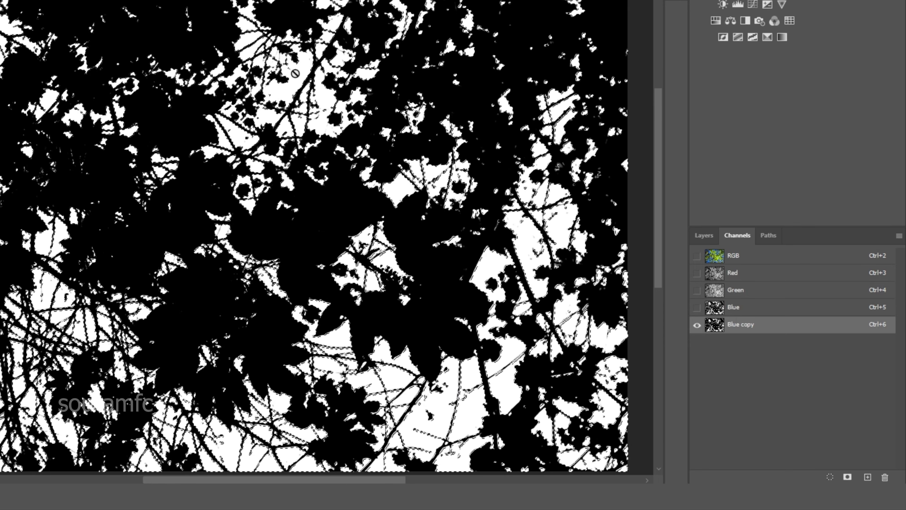
click(733, 256)
click(704, 235)
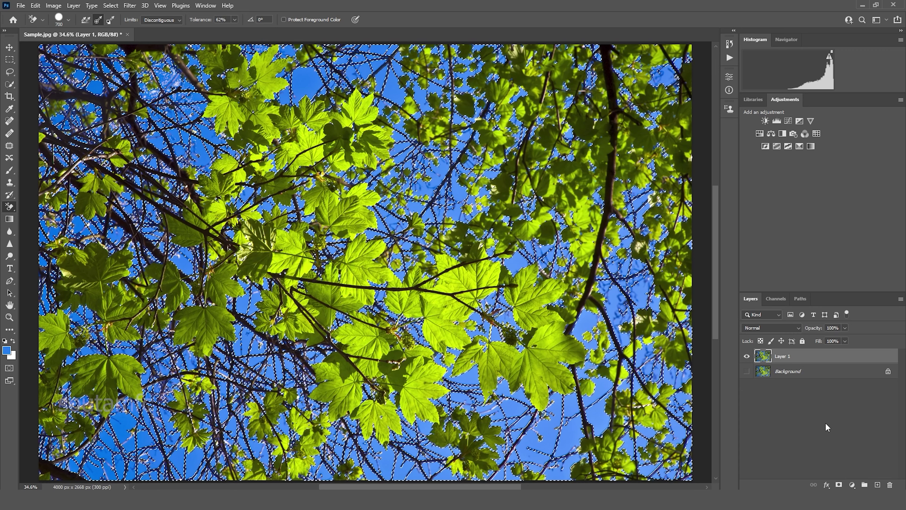
Step: Delete the selected sky from Layer 1 and deselect
key(Delete)
key(ctrl+d)
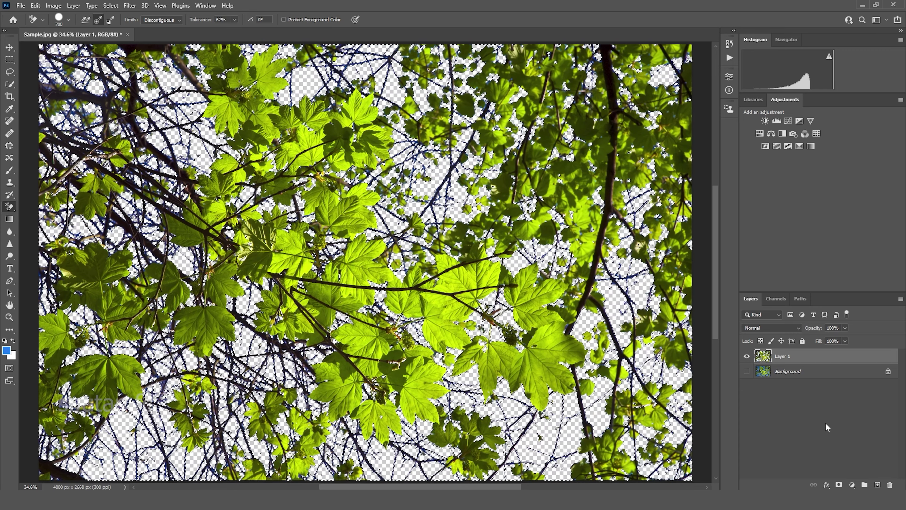